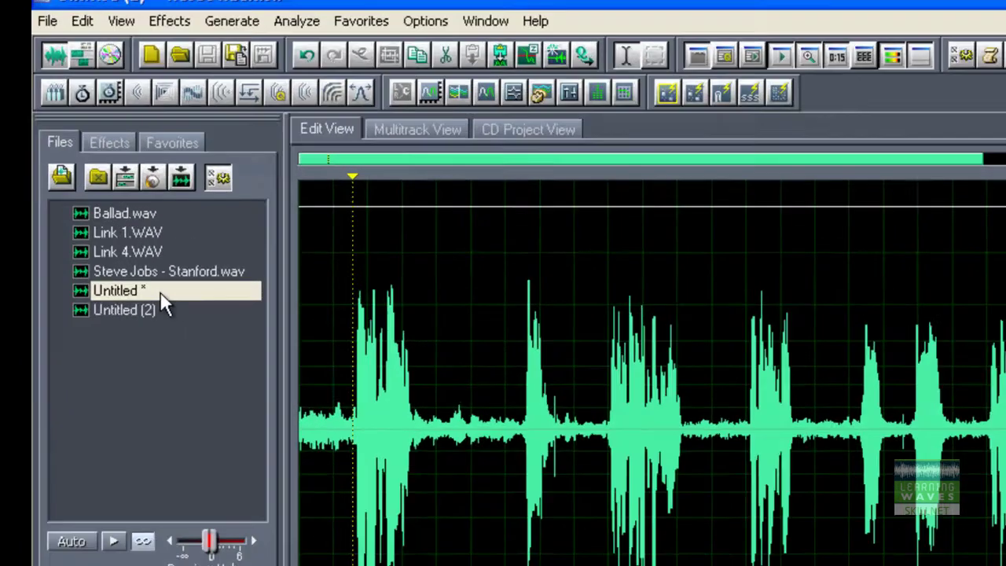
# Close the empty Untitled file without saving, then select Untitled (2) in the Files panel.
pyautogui.doubleClick(94, 195)
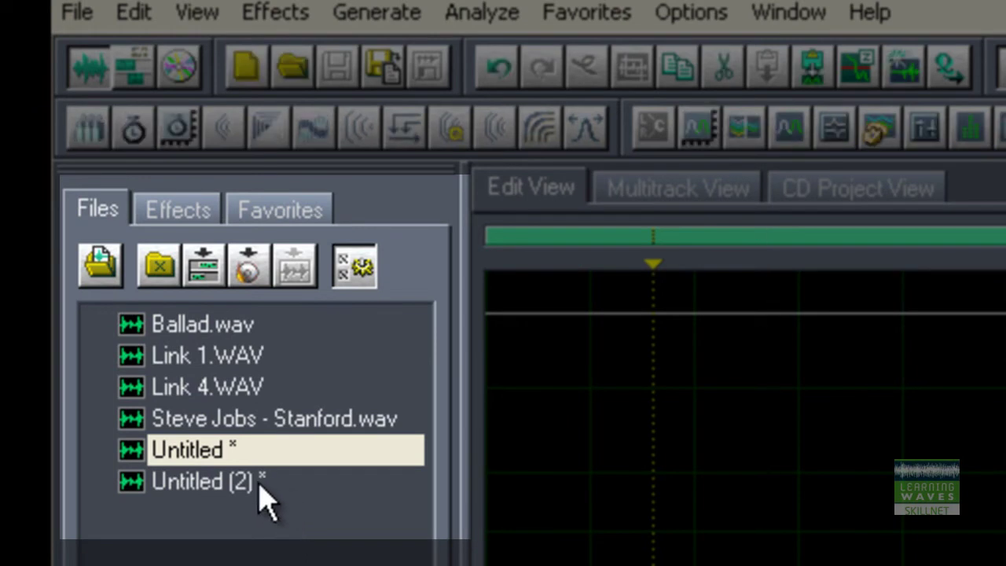
pyautogui.doubleClick(260, 483)
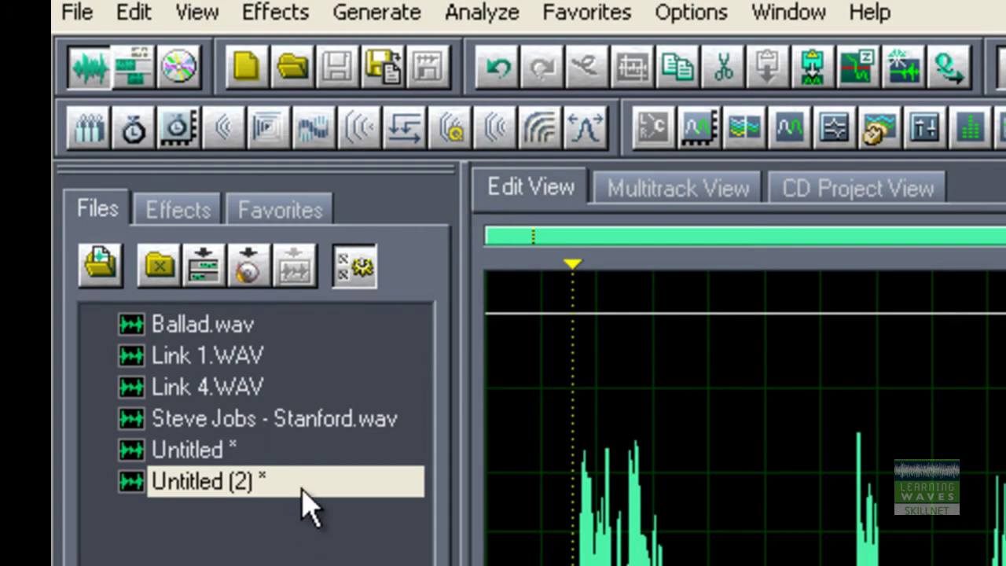
pyautogui.rightClick(222, 466)
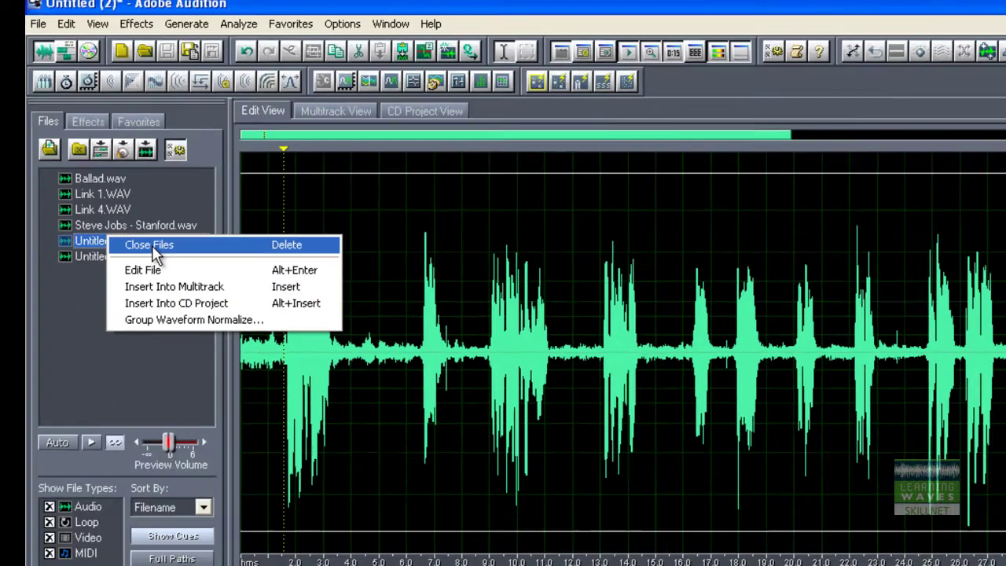
pyautogui.click(151, 247)
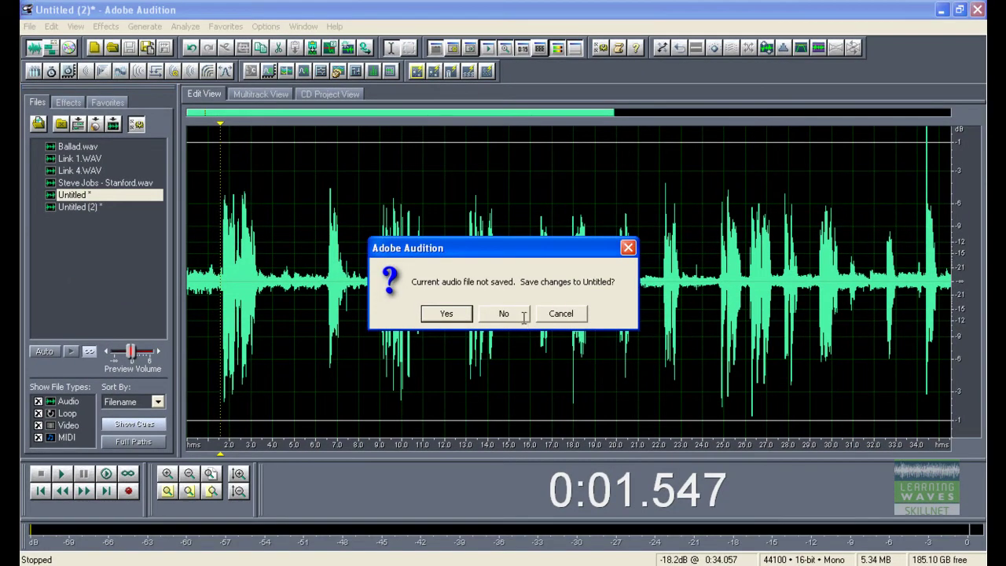
pyautogui.click(504, 313)
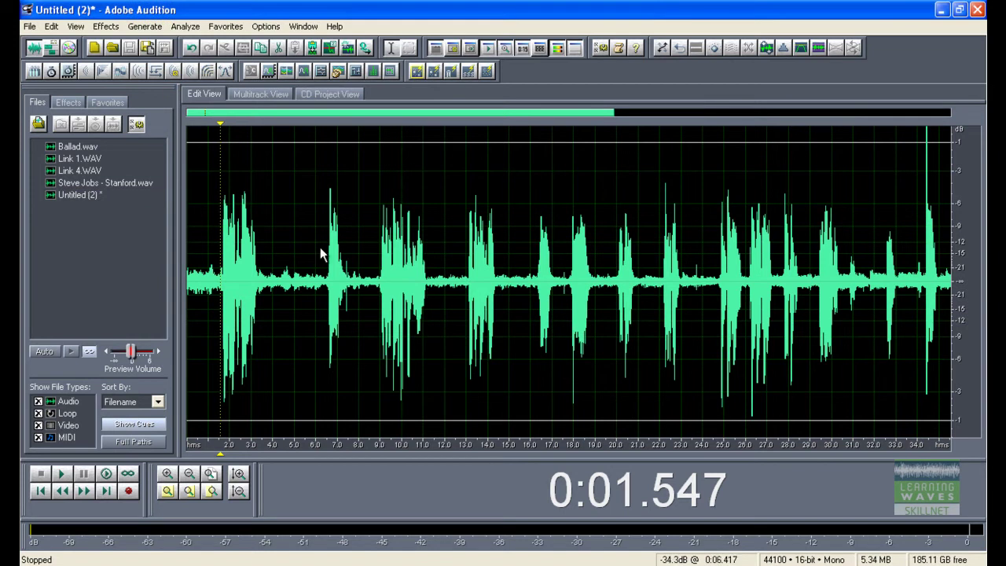
pyautogui.click(89, 196)
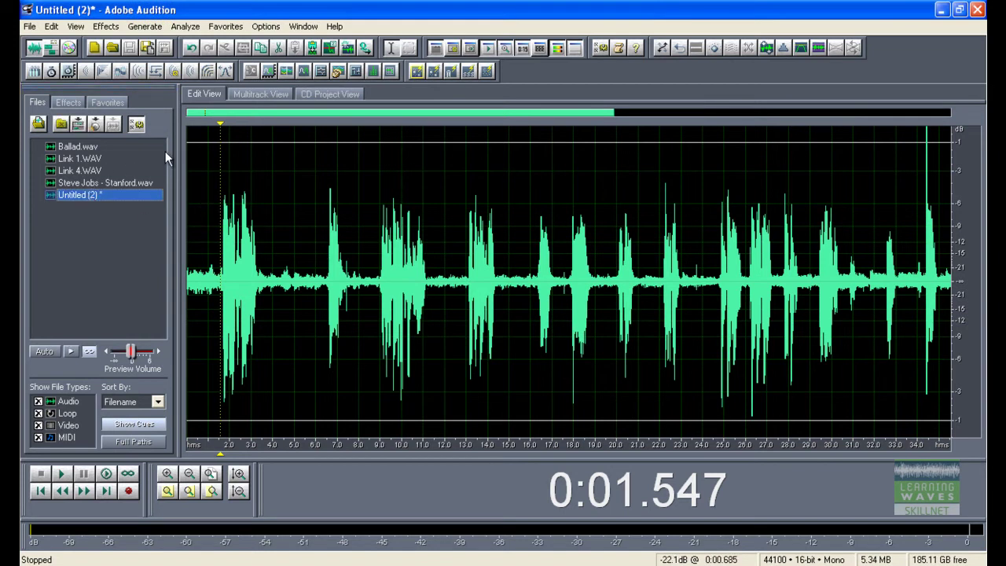
# Save Untitled (2) as 'AGS - Pacino' in Windows PCM (*.wav) format.
pyautogui.click(29, 25)
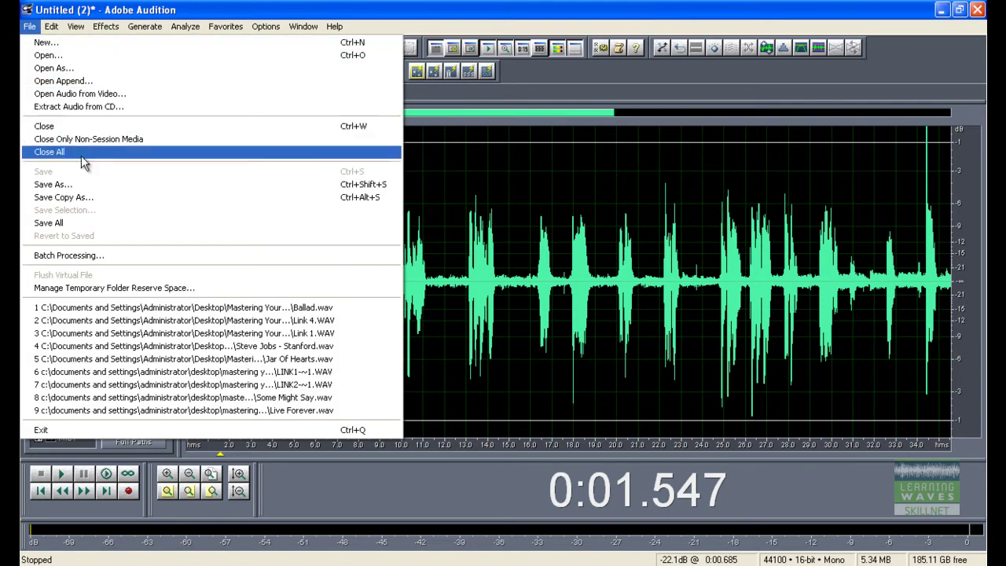
pyautogui.click(88, 186)
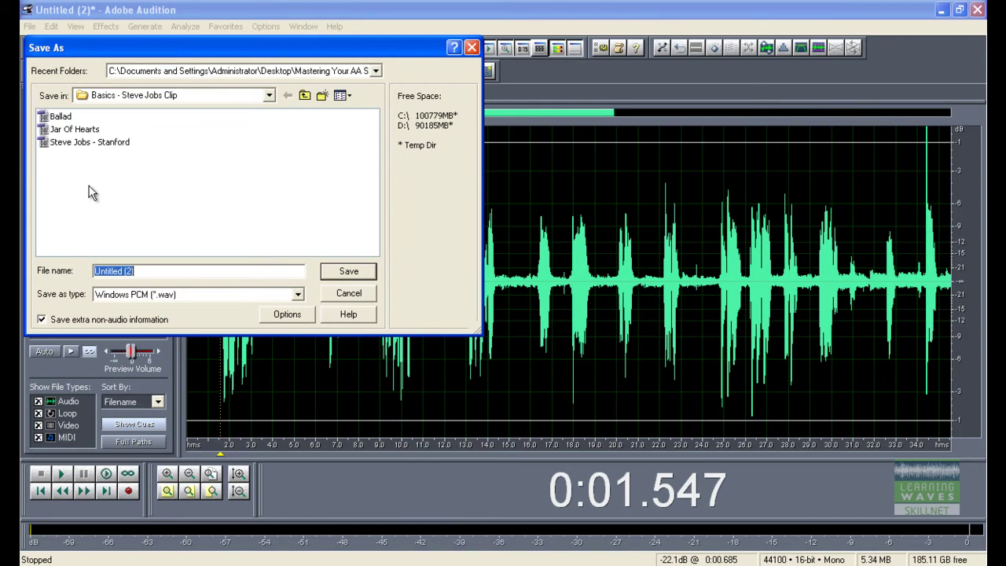
pyautogui.click(298, 294)
pyautogui.moveTo(299, 365)
pyautogui.mouseDown()
pyautogui.moveTo(300, 311)
pyautogui.moveTo(295, 371)
pyautogui.mouseUp()
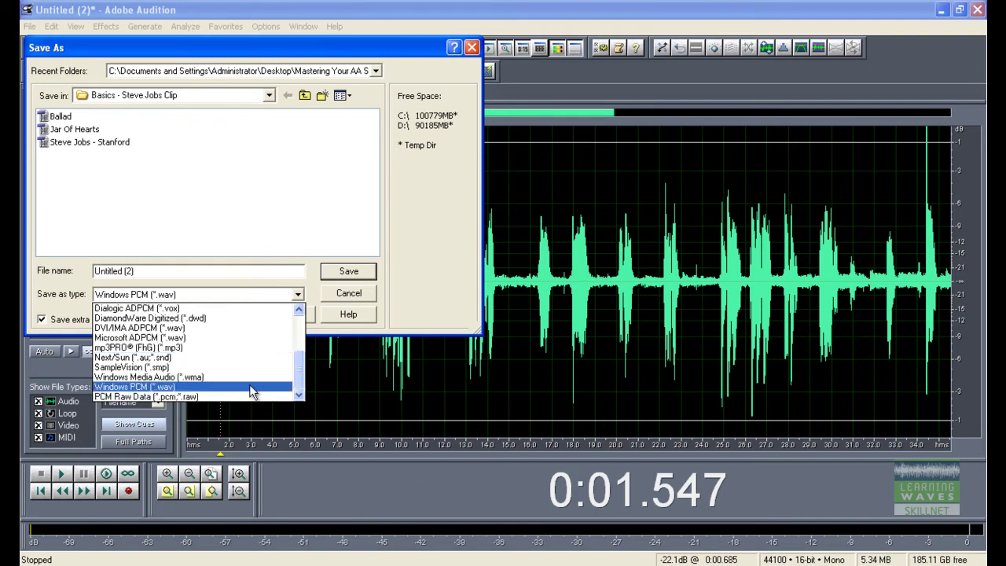
pyautogui.click(176, 386)
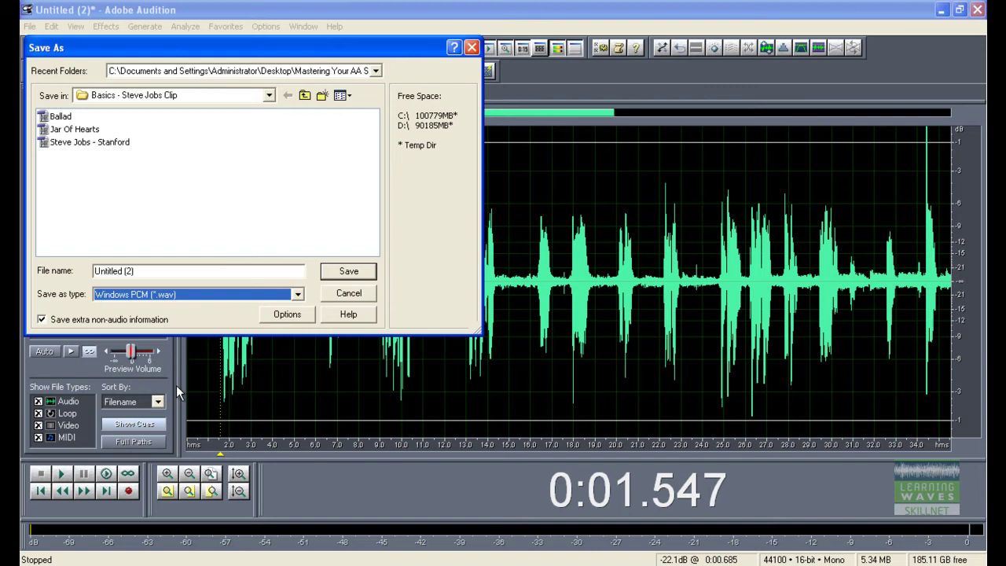
pyautogui.moveTo(132, 272); pyautogui.dragTo(69, 275)
pyautogui.write('A')
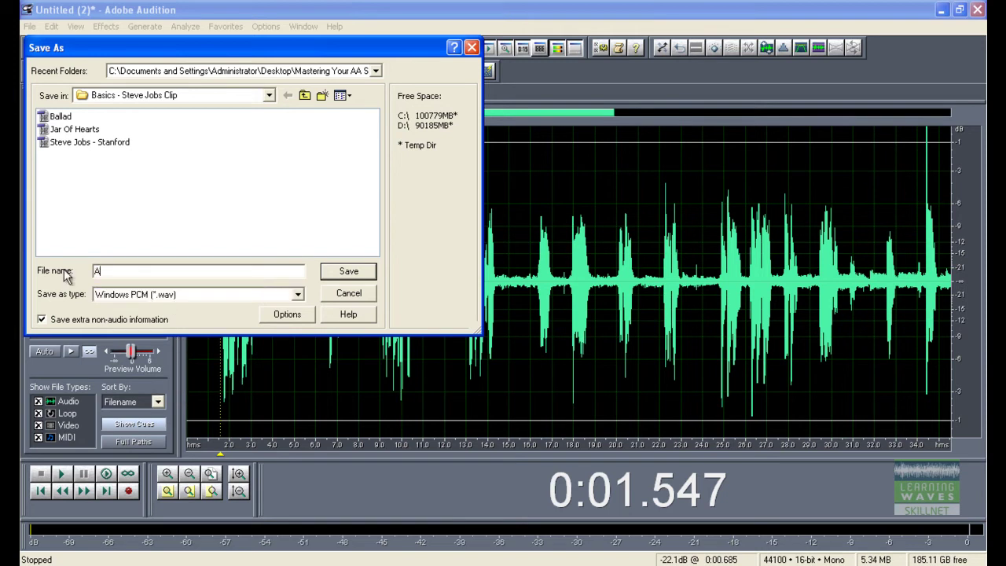
pyautogui.write('GS - Pacino')
pyautogui.press('Return')
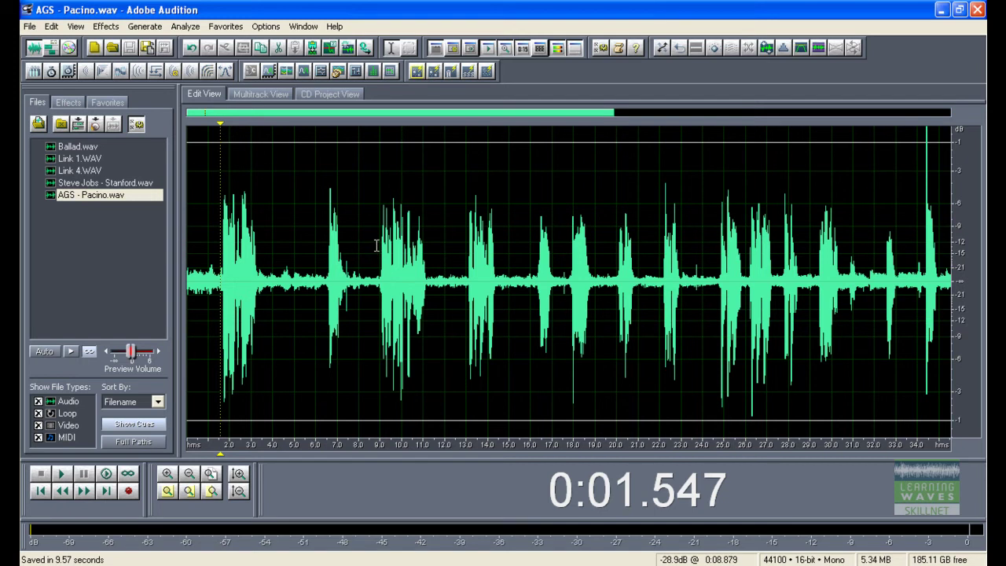
# Try a selection starting at 9 seconds and play back the speech from there.
pyautogui.moveTo(380, 240); pyautogui.dragTo(640, 242)
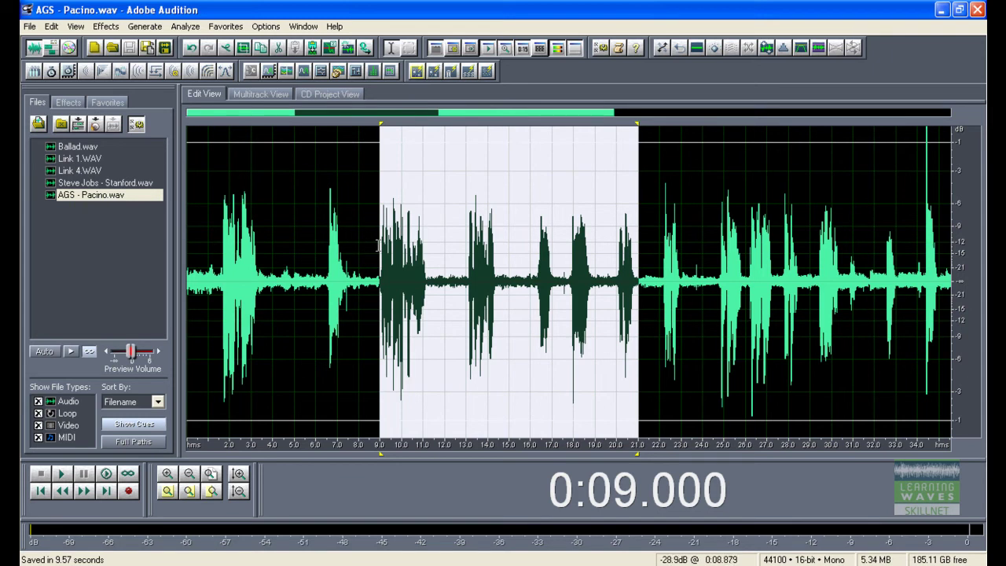
pyautogui.click(378, 244)
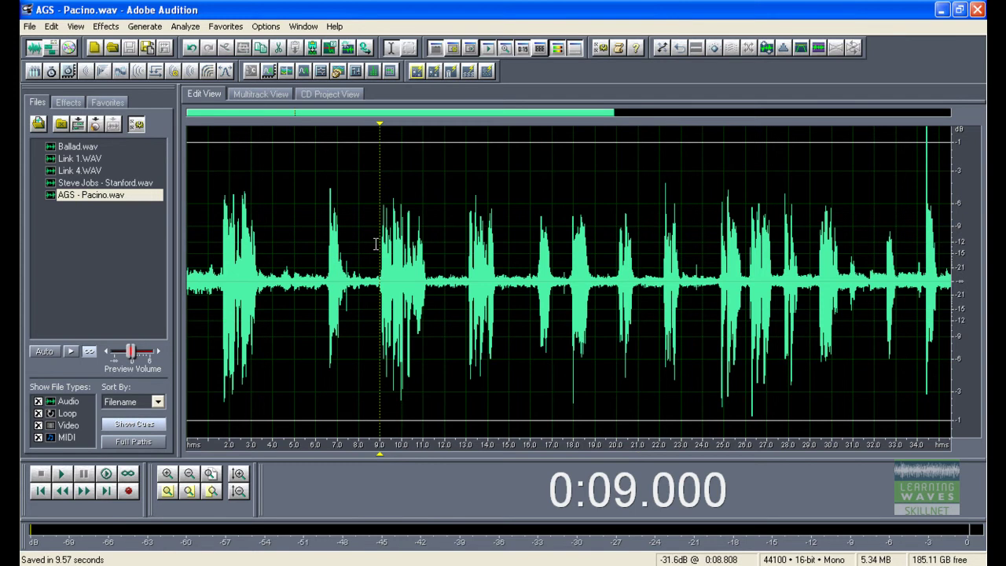
pyautogui.press('space')
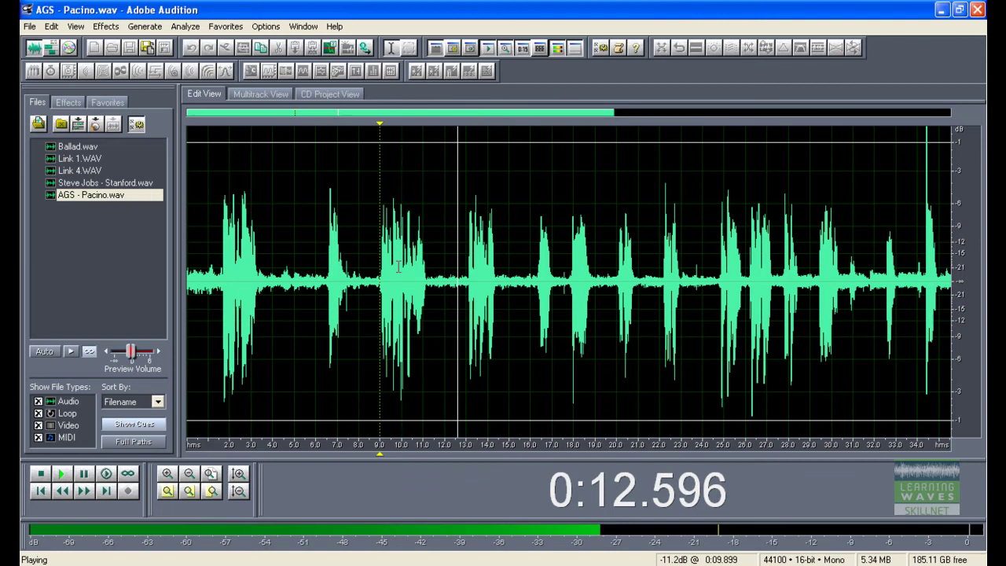
pyautogui.press('space')
# Drag-select the speech from about 6.2 s to 14.6 s in the waveform.
pyautogui.click(322, 268)
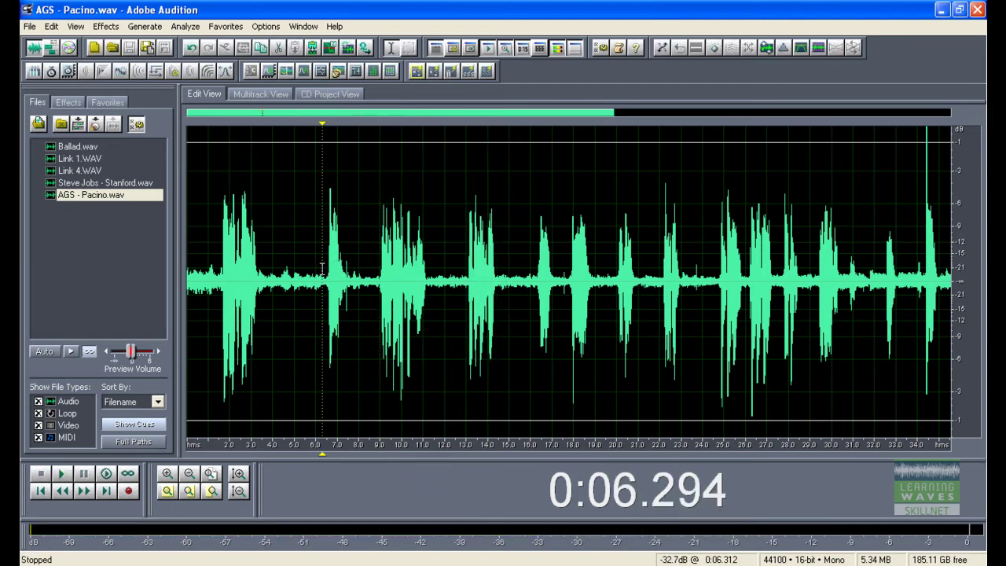
pyautogui.moveTo(322, 268); pyautogui.dragTo(506, 269)
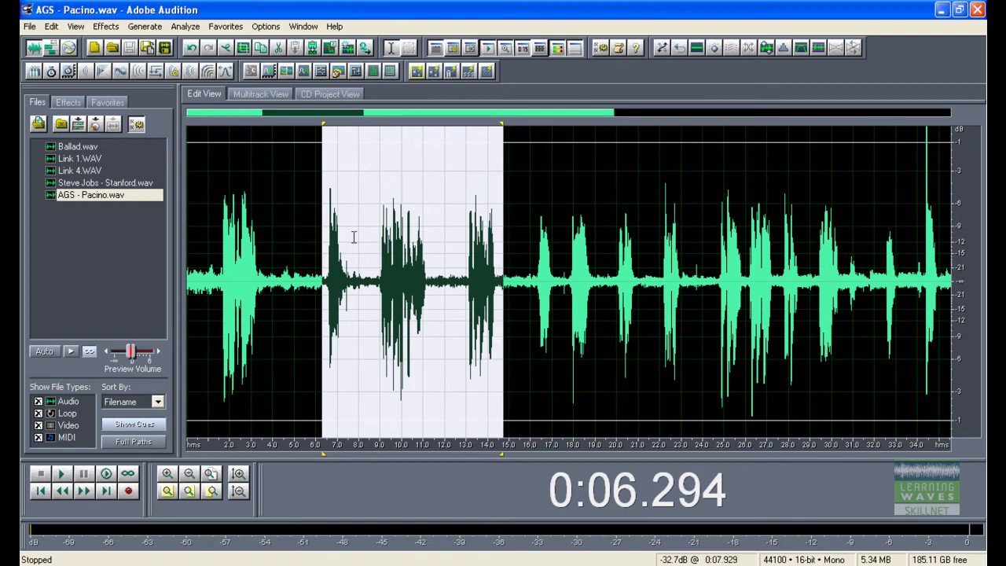
pyautogui.click(321, 236)
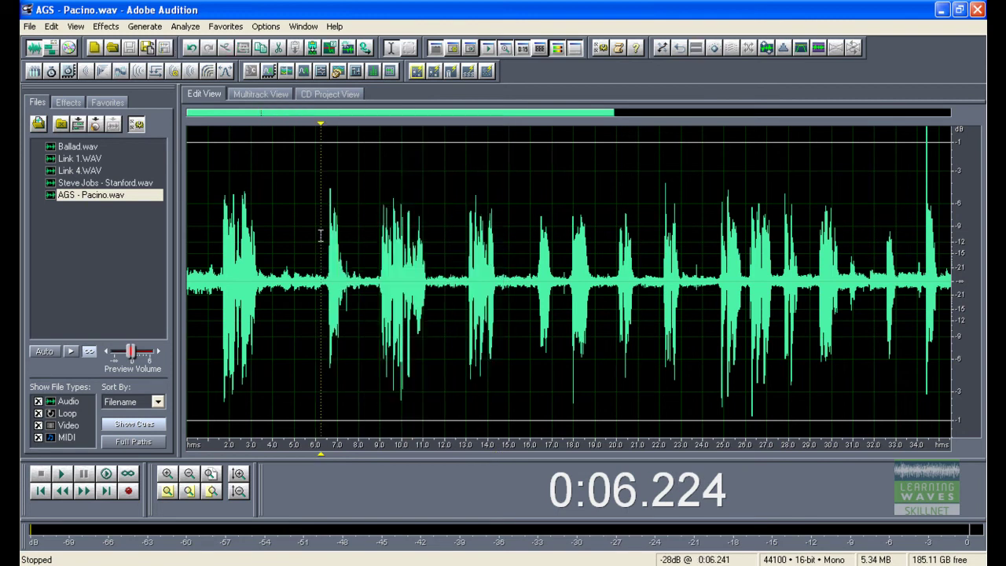
pyautogui.moveTo(321, 236); pyautogui.dragTo(497, 230)
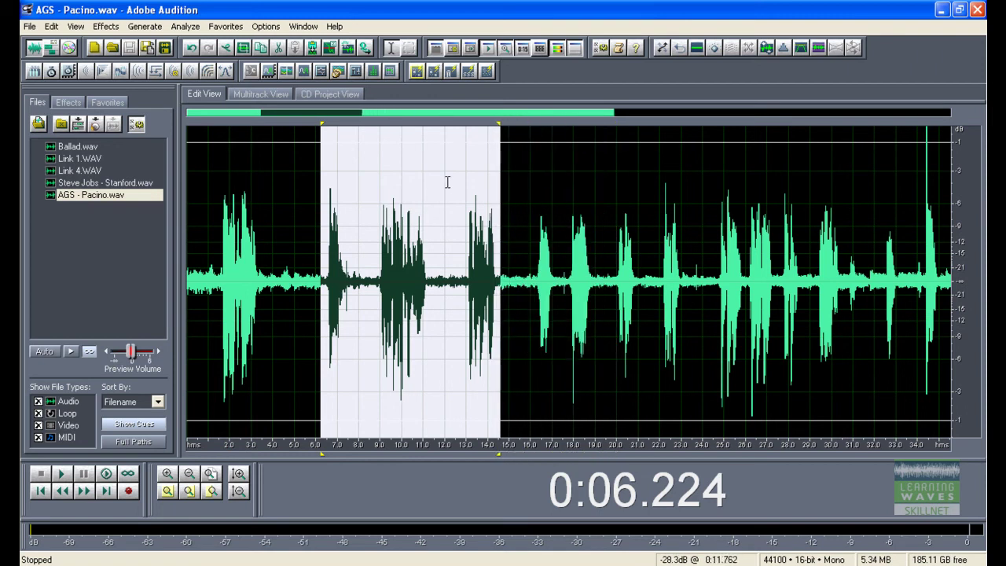
# Copy the selected passage to new file AGS - Pacino (2), then reopen AGS - Pacino.wav.
pyautogui.rightClick(402, 168)
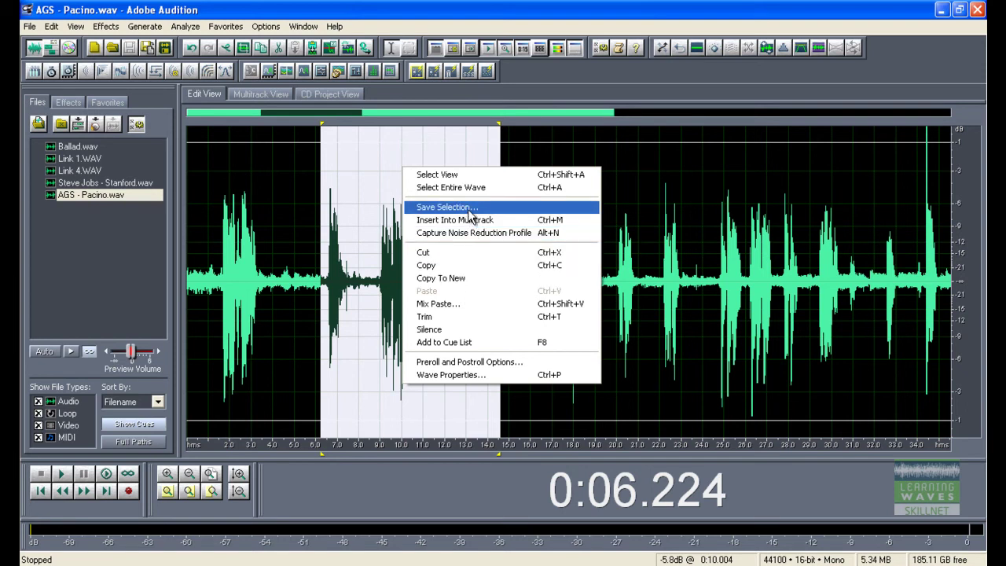
pyautogui.click(453, 284)
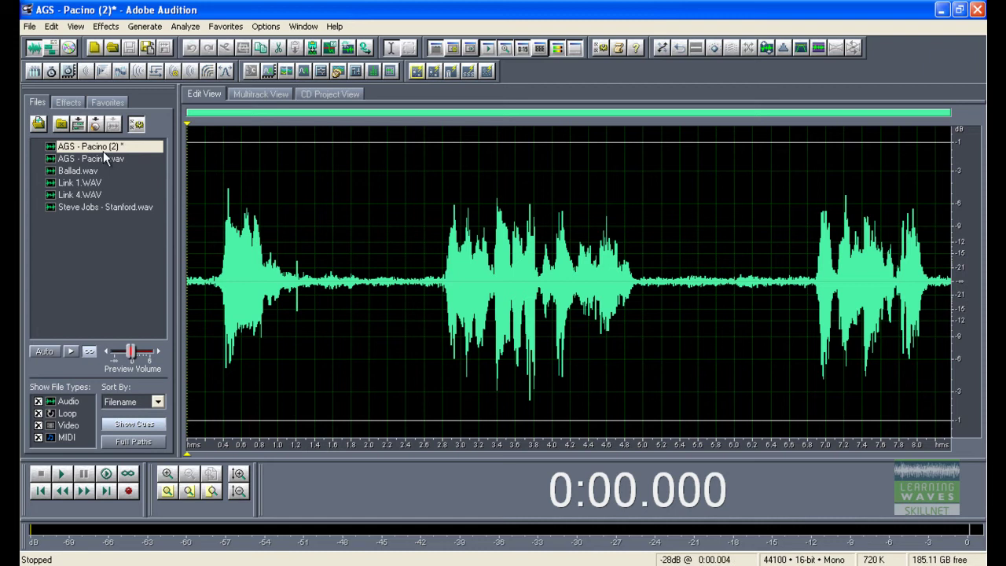
pyautogui.doubleClick(103, 157)
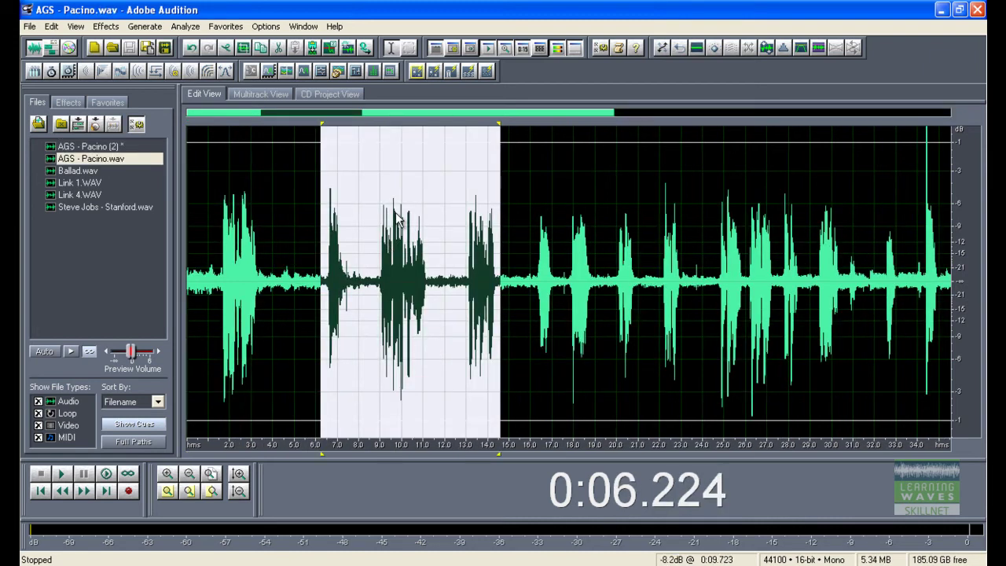
# Save only the selected passage as a WAV file, appending 'Exct' to the file name.
pyautogui.rightClick(396, 215)
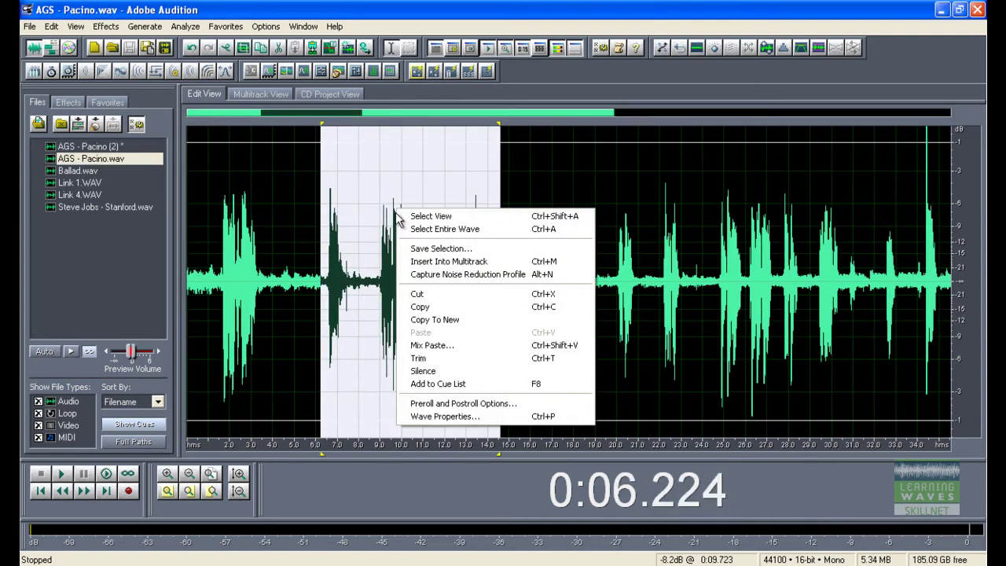
pyautogui.click(444, 252)
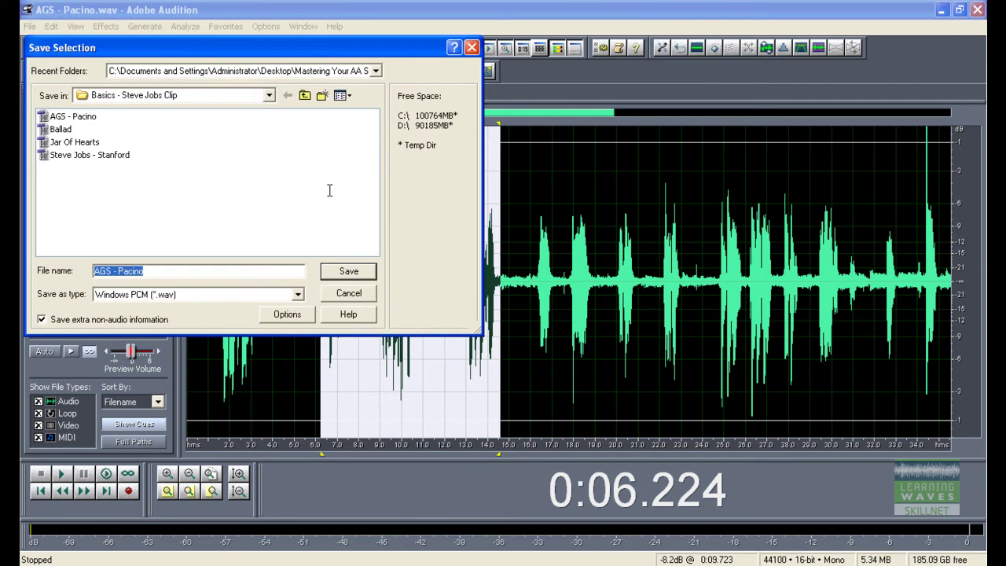
pyautogui.click(154, 271)
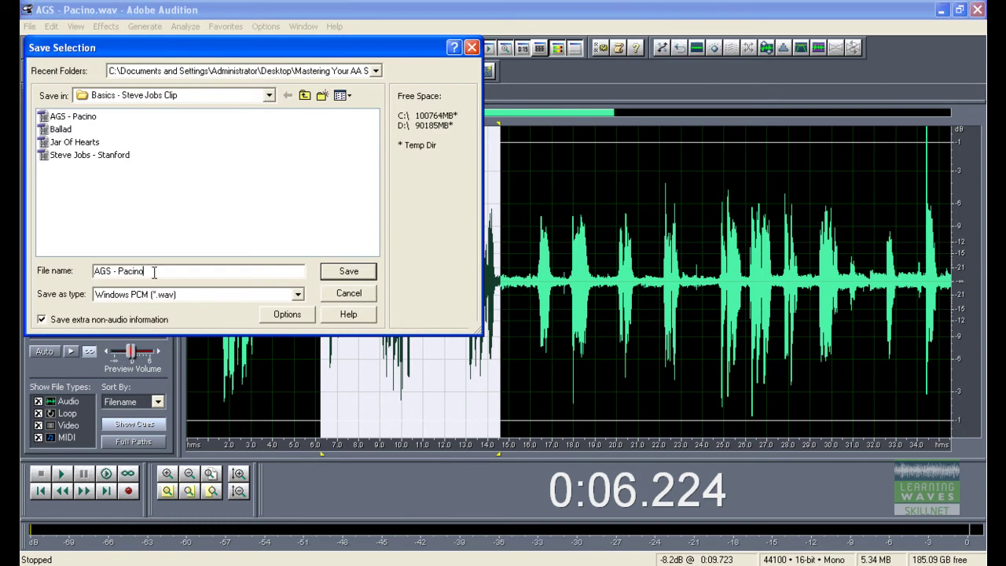
pyautogui.write('Exct')
pyautogui.press('Return')
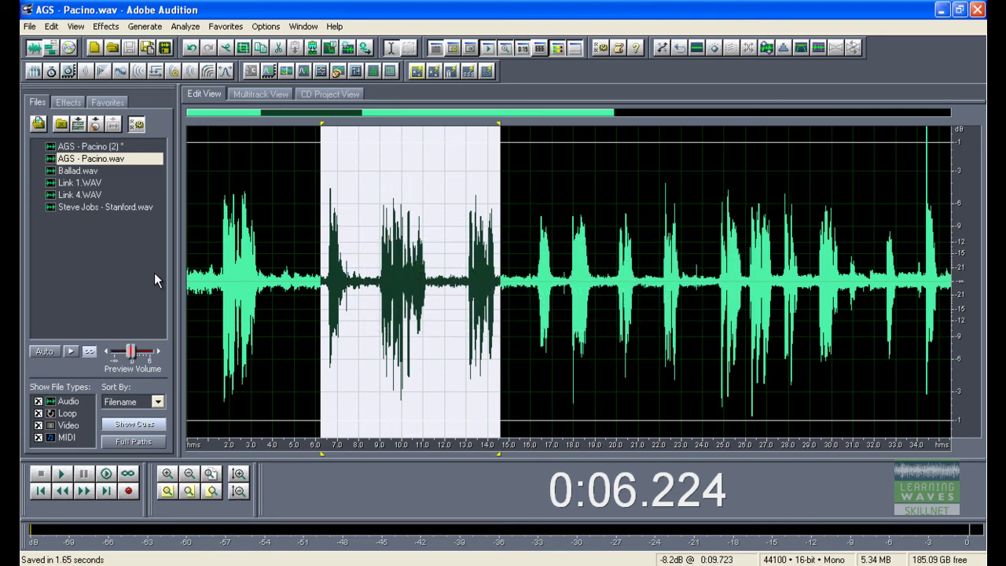
# Deselect and convert the whole recording to 32000 Hz, keeping mono 16-bit audio.
pyautogui.click(477, 291)
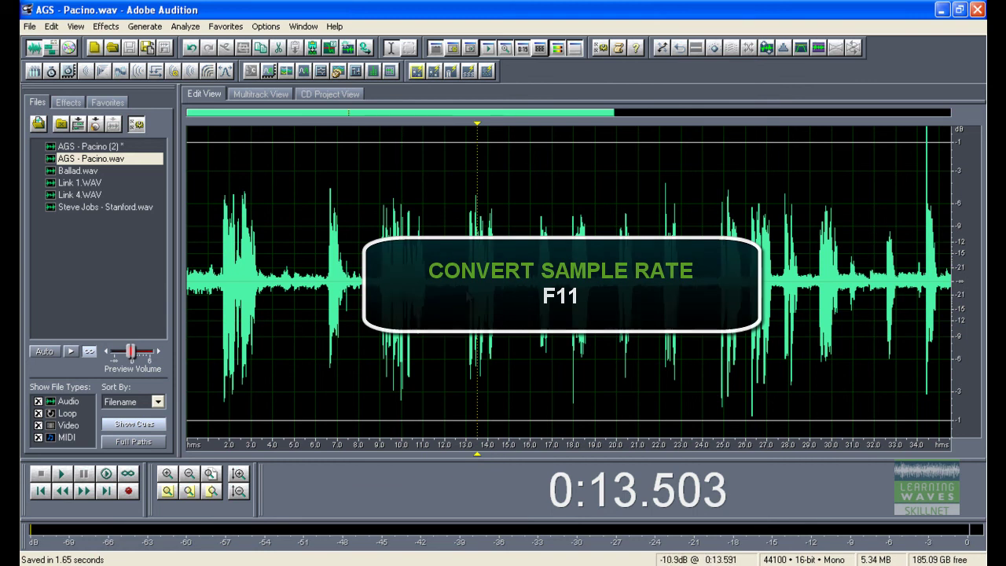
pyautogui.press('F11')
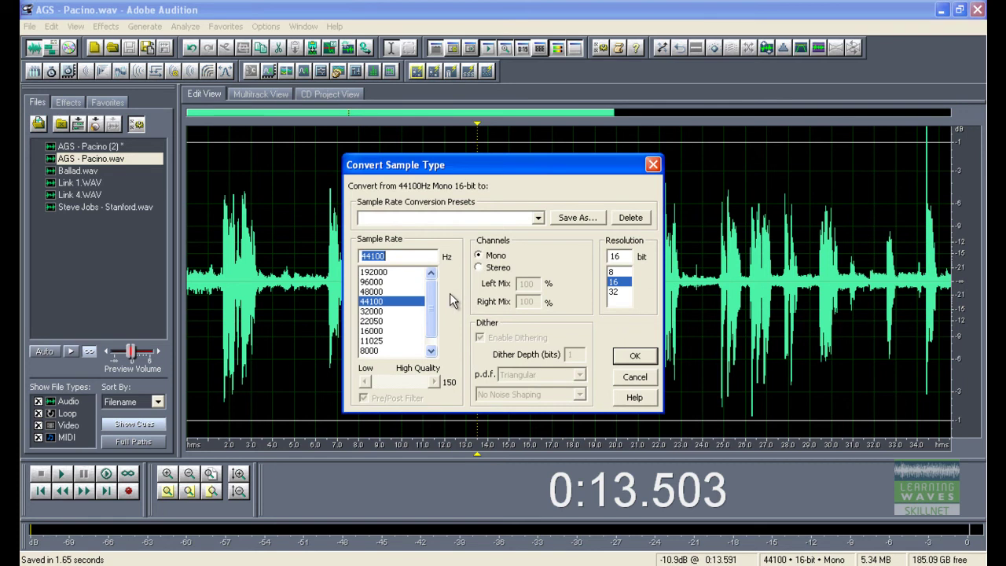
pyautogui.click(391, 311)
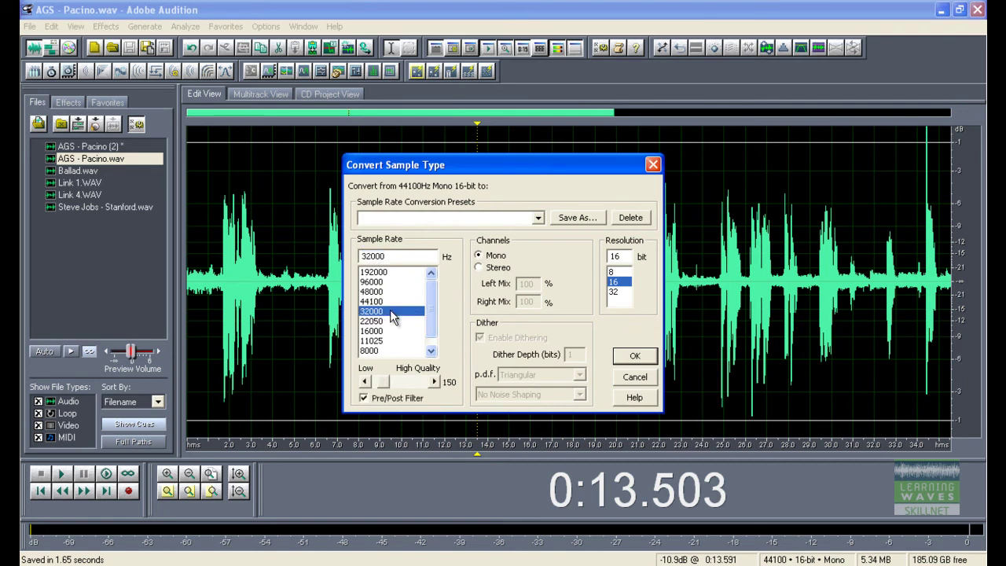
pyautogui.click(479, 268)
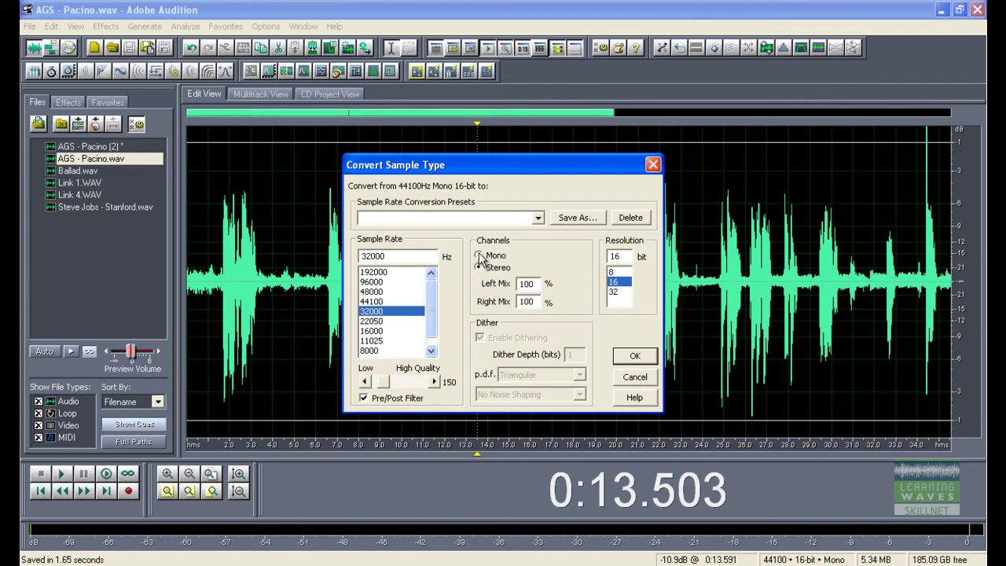
pyautogui.click(479, 256)
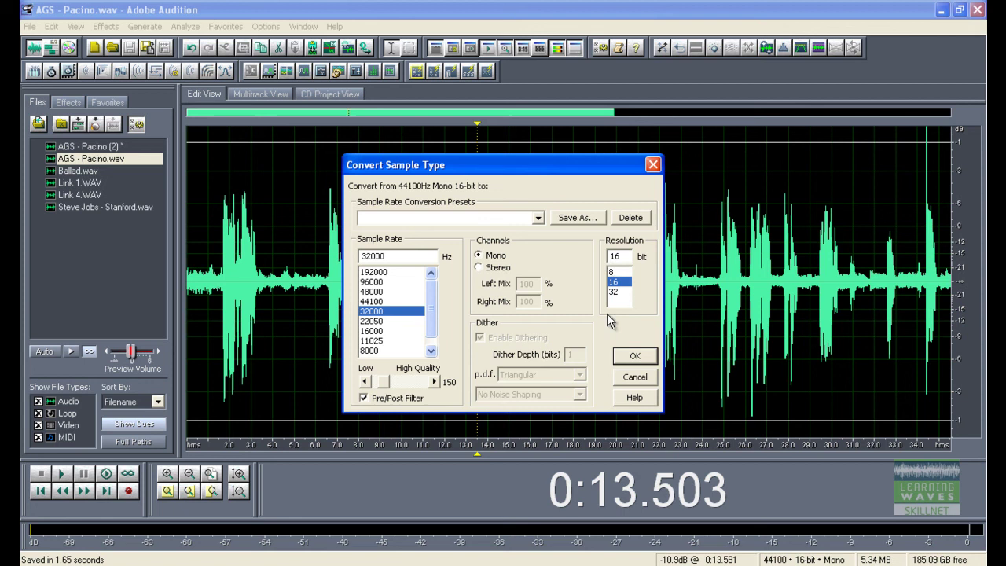
pyautogui.click(635, 357)
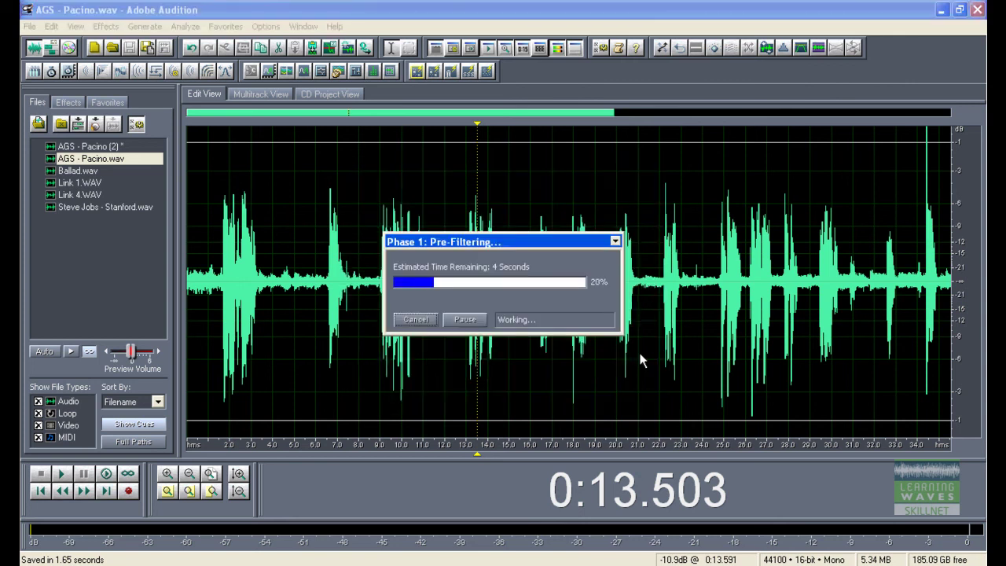